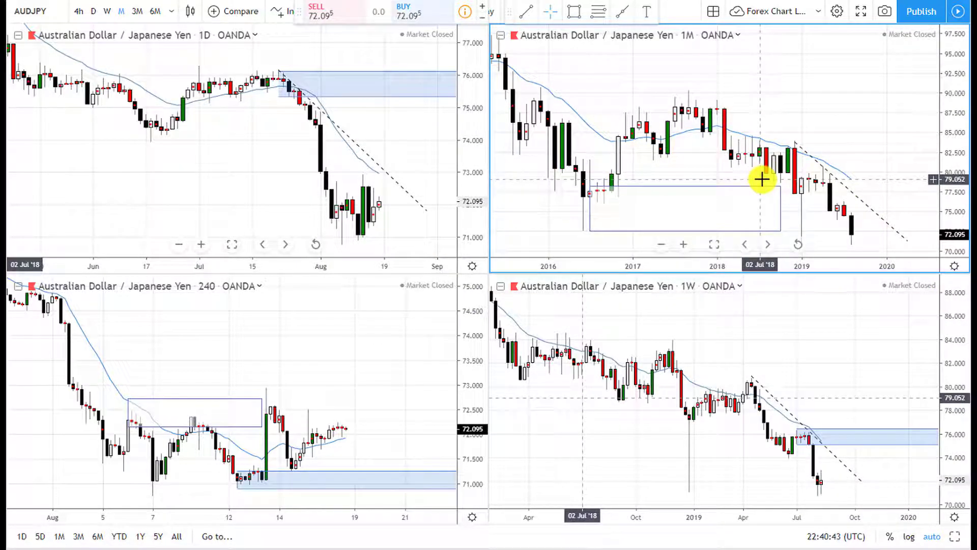
Step: Zoom the monthly AUDJPY chart out, then back in to frame Jul 2016 through 2020
scroll(762, 179, down, 5)
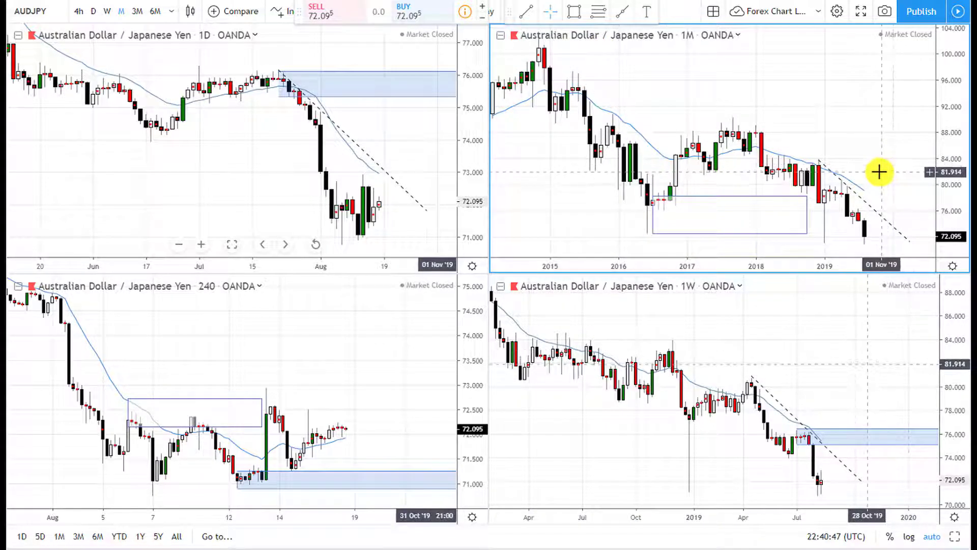
scroll(878, 171, up, 3)
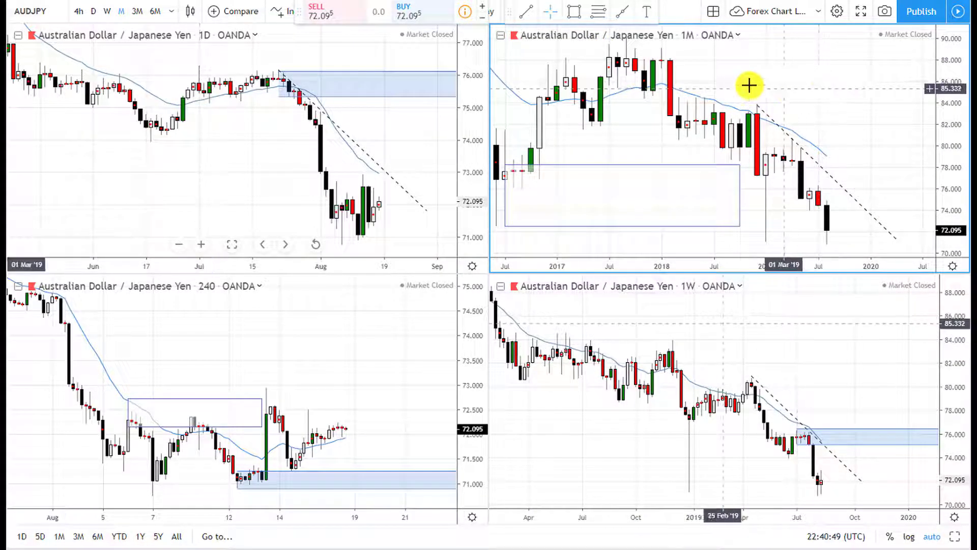
Step: Draw a rectangle zone from about 80 to 84 on the 1M chart, starting late 2018
click(595, 12)
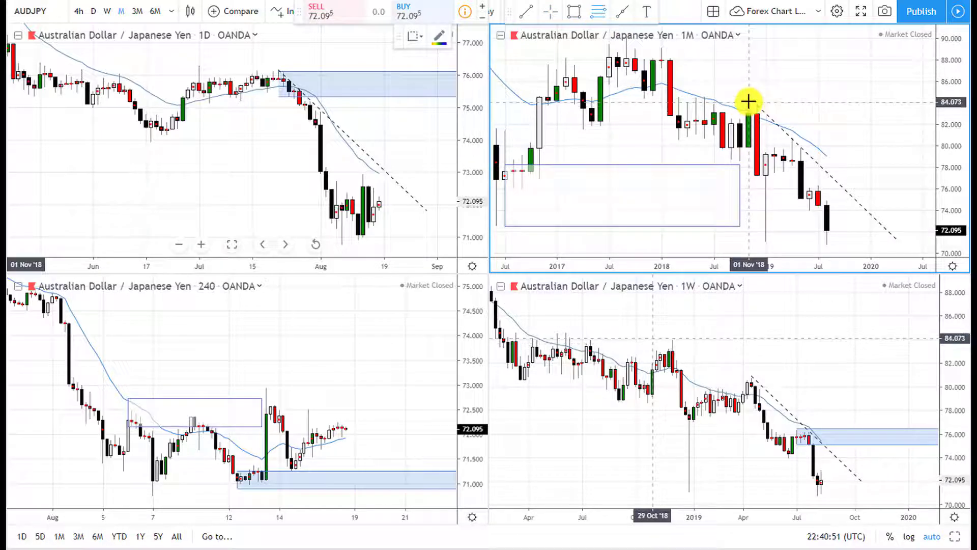
click(748, 101)
click(819, 148)
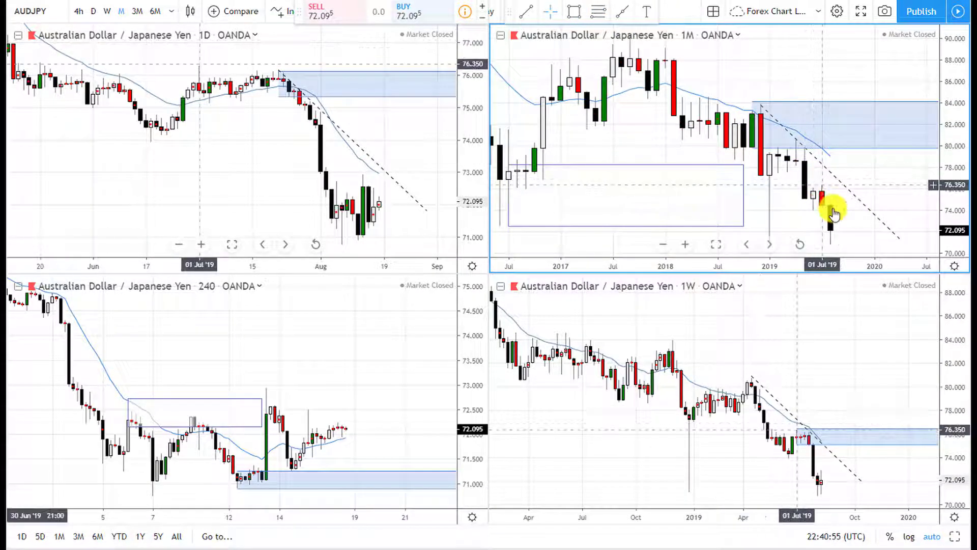
scroll(858, 224, down, 2)
scroll(865, 217, down, 2)
scroll(693, 178, down, 1)
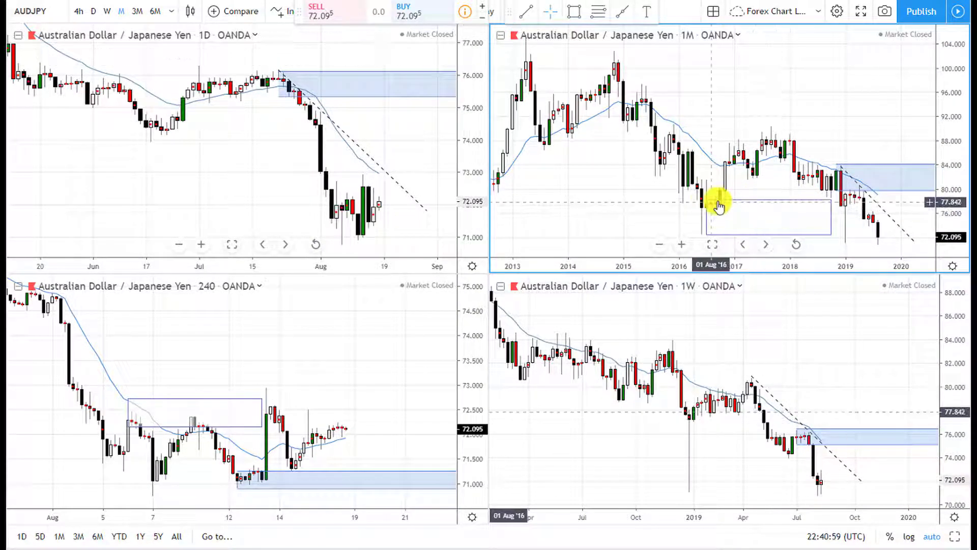
scroll(704, 163, down, 2)
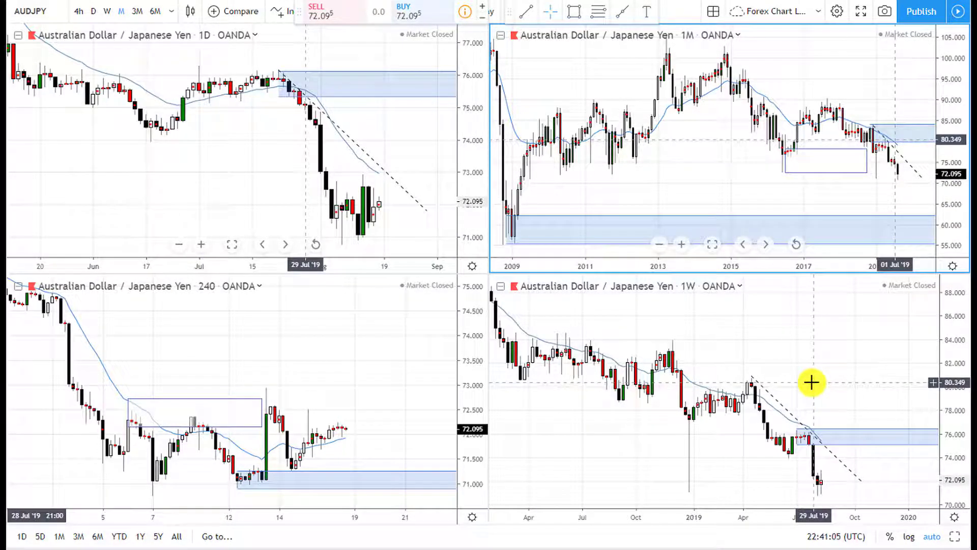
scroll(850, 201, up, 3)
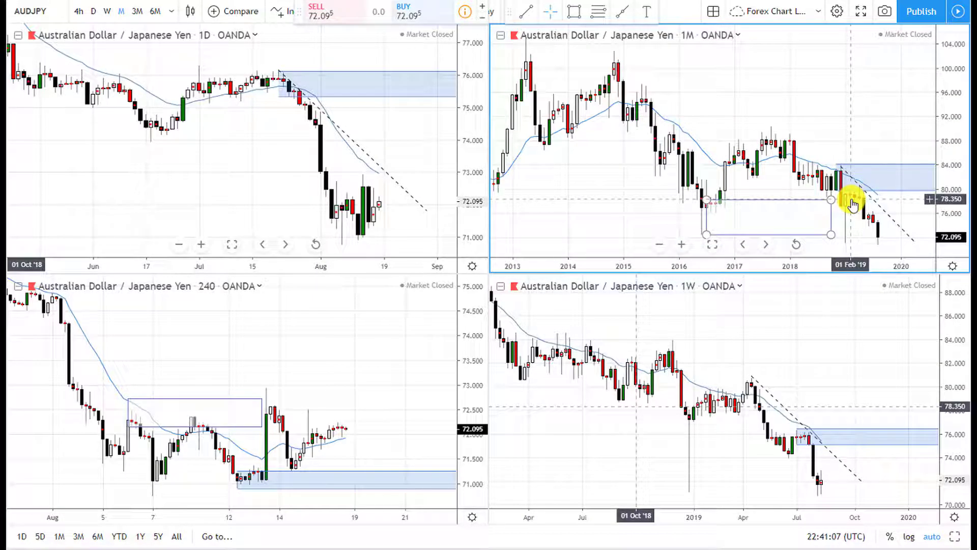
scroll(842, 374, down, 2)
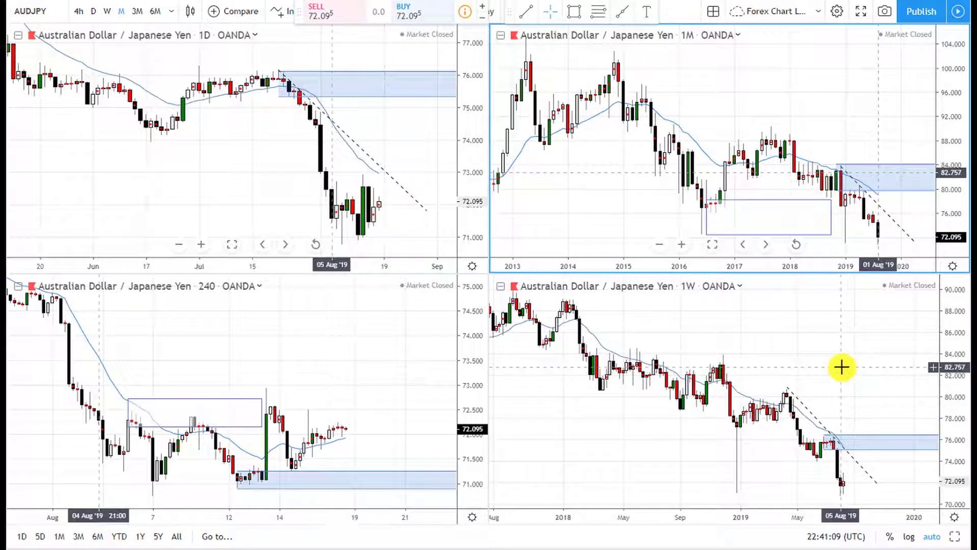
scroll(842, 379, up, 2)
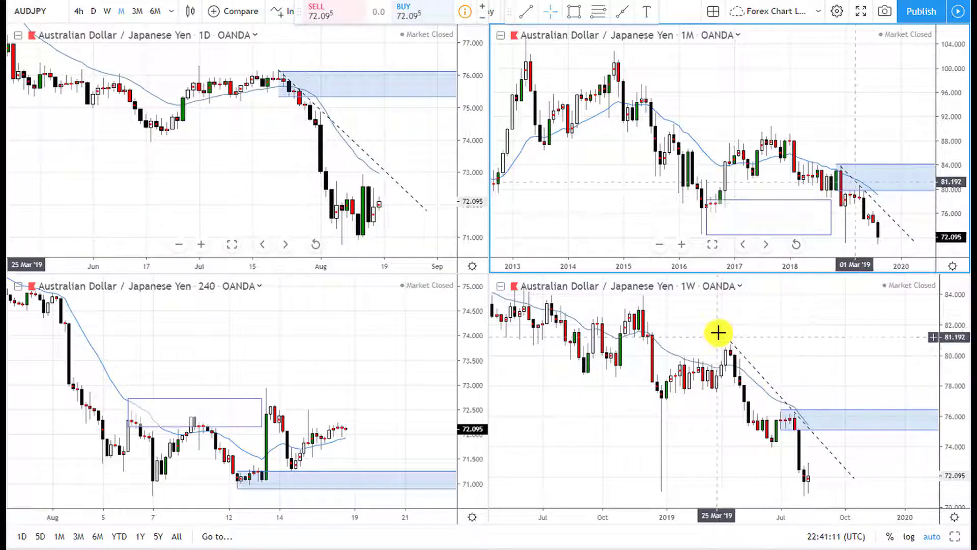
click(783, 401)
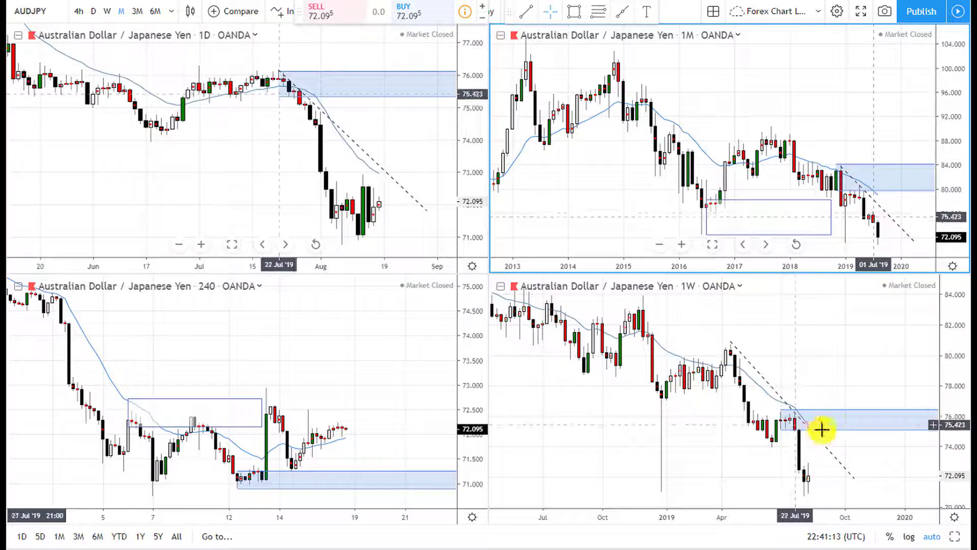
click(787, 436)
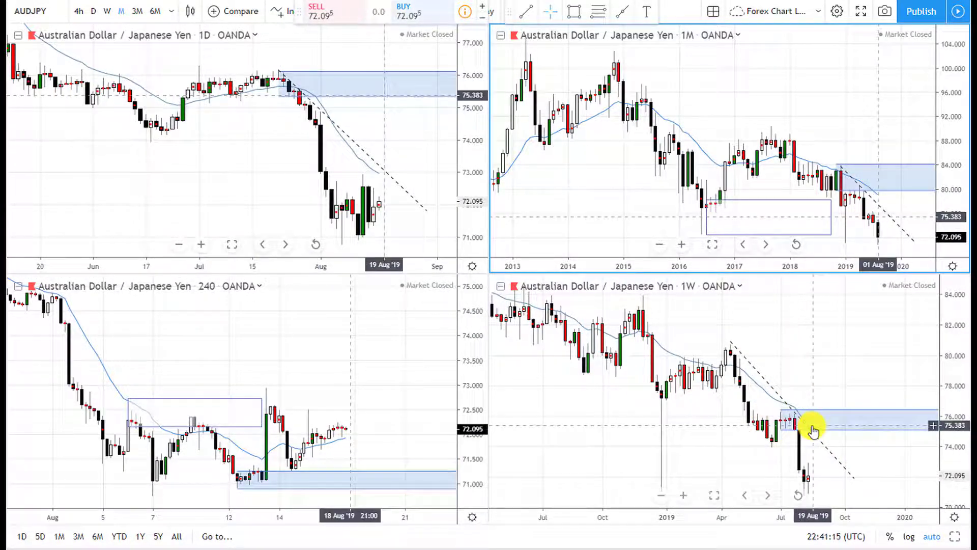
scroll(802, 433, down, 4)
scroll(838, 460, down, 5)
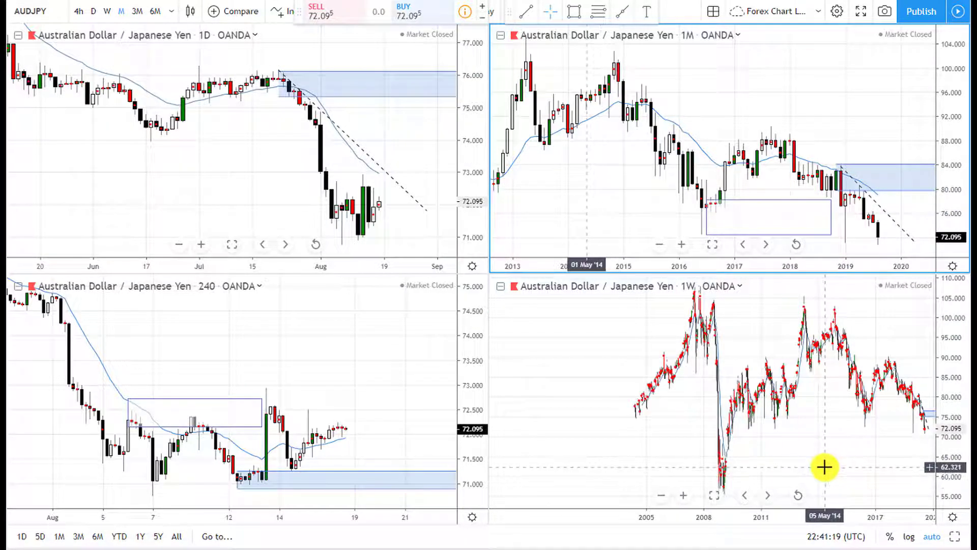
scroll(839, 450, up, 8)
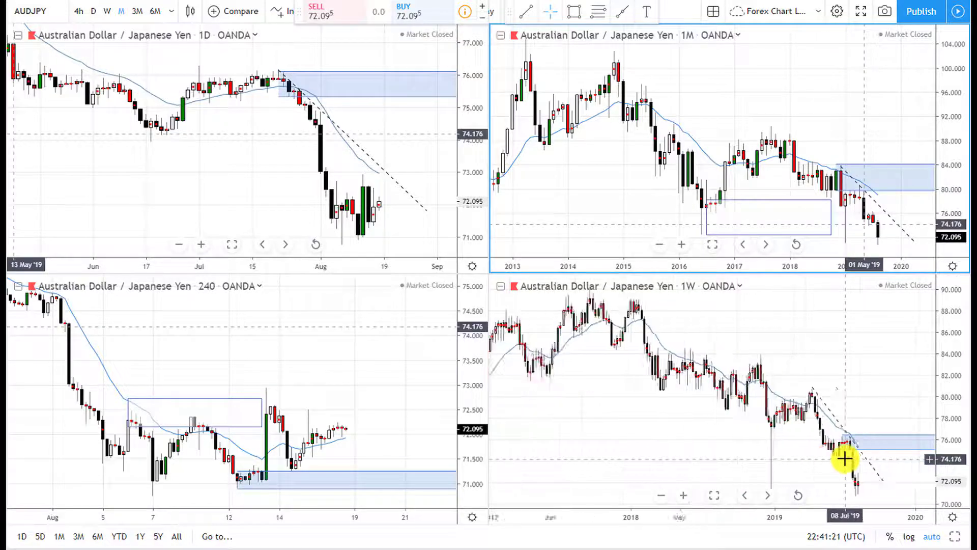
scroll(850, 447, up, 3)
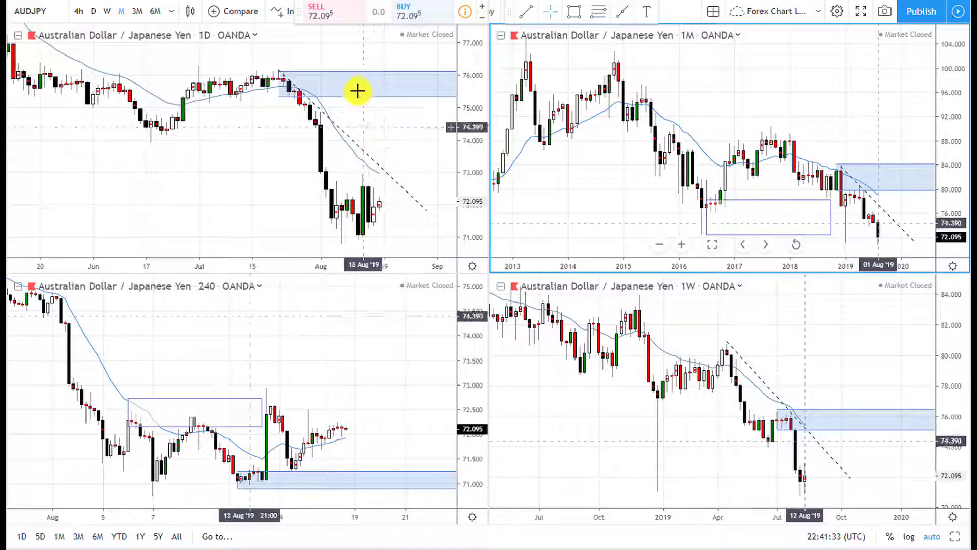
Step: Delete the 1D dashed trendline and drag the blue zone's bottom edge up to about 75.68
click(372, 163)
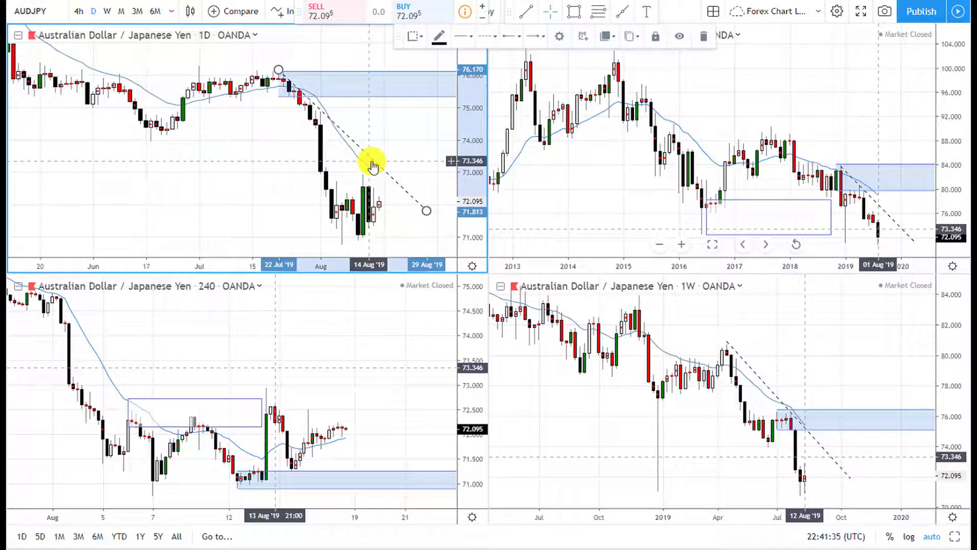
key(Delete)
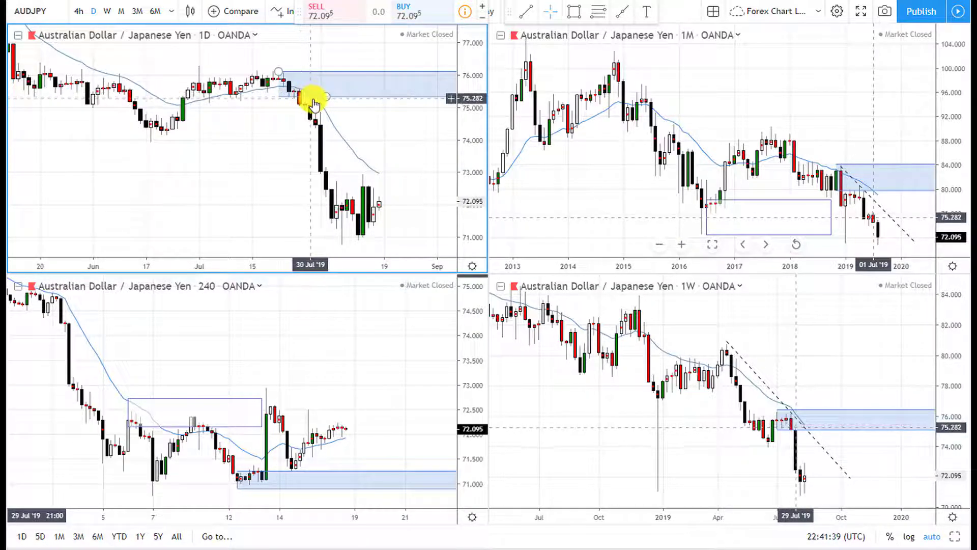
drag(327, 98, 334, 85)
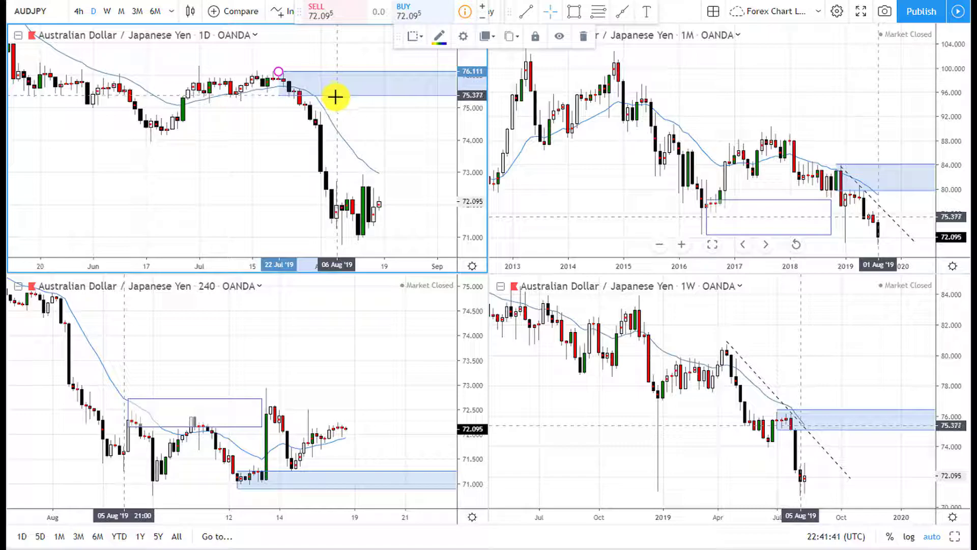
click(273, 60)
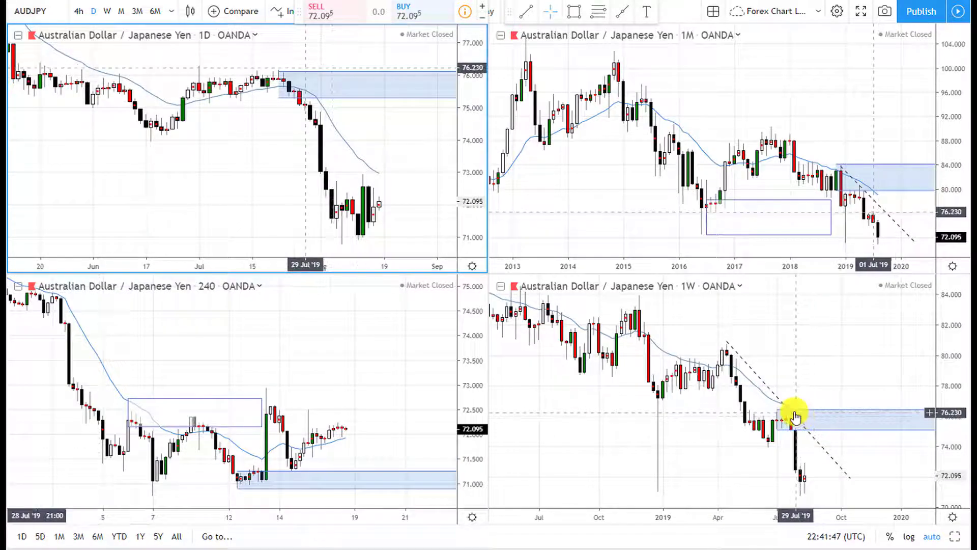
scroll(774, 415, up, 4)
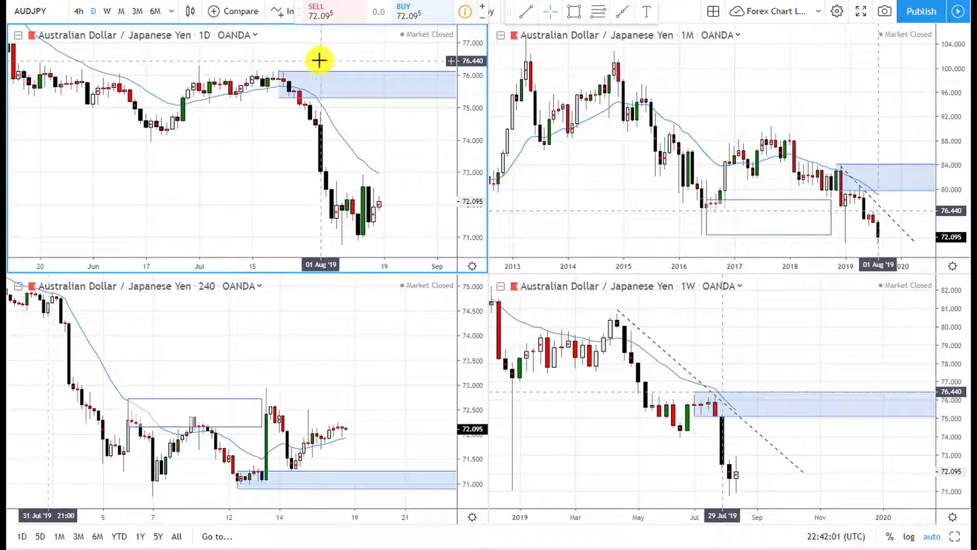
Step: Zoom the 240 chart into mid-to-late July and lift the 1D zone bottom to about 75.49
scroll(338, 285, down, 3)
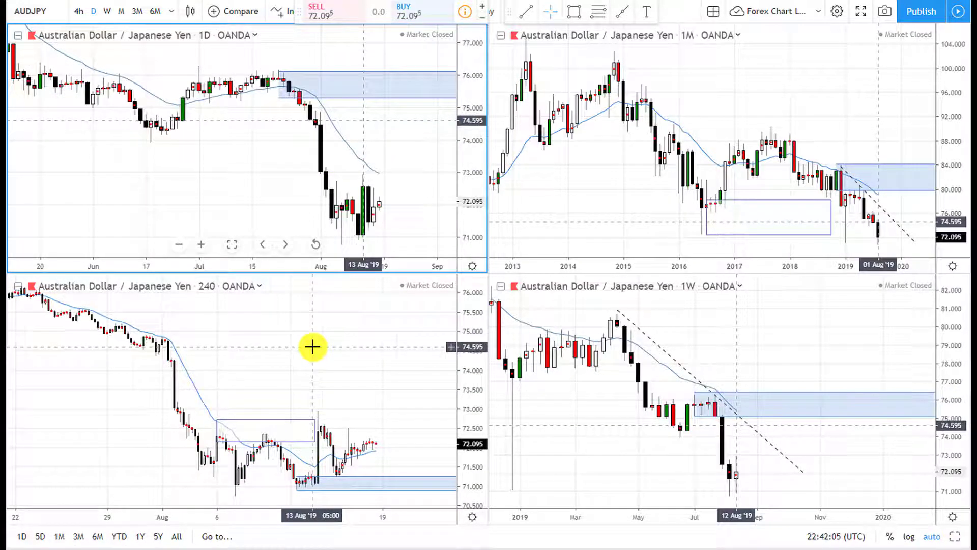
scroll(313, 345, down, 3)
scroll(318, 316, down, 2)
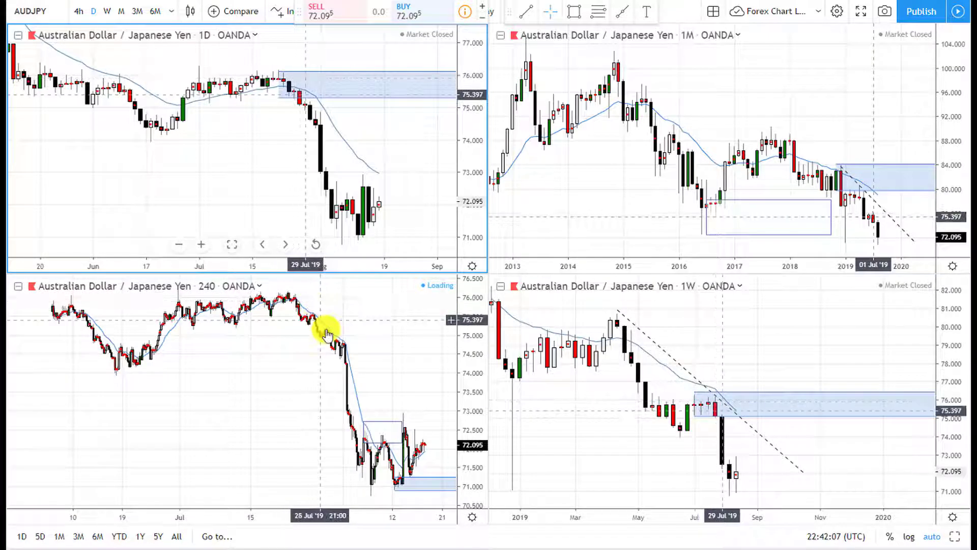
scroll(339, 332, up, 3)
drag(321, 371, 447, 366)
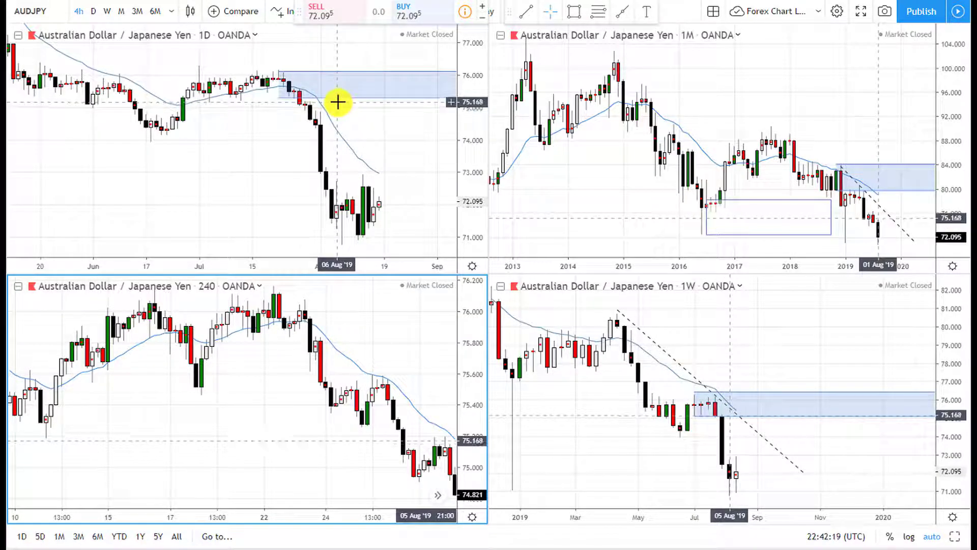
drag(333, 98, 339, 92)
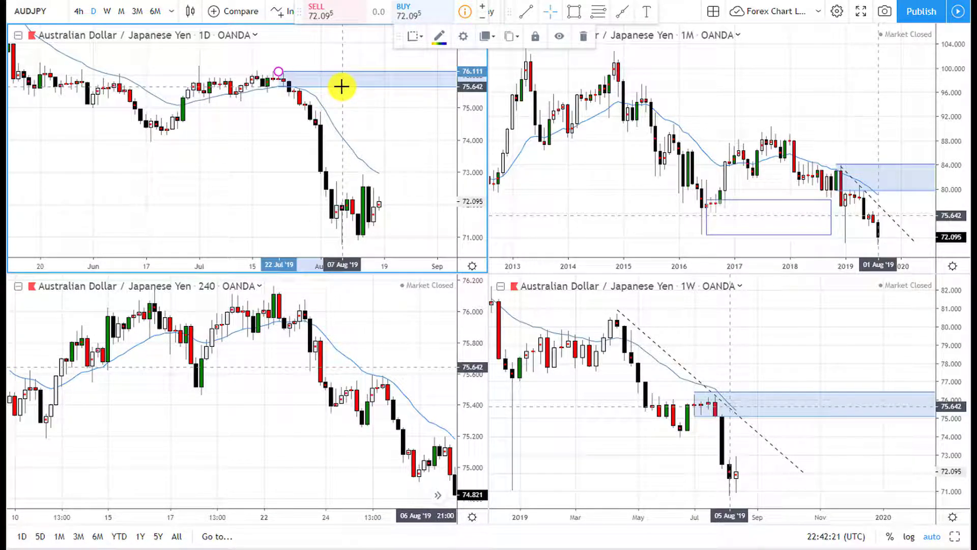
click(375, 148)
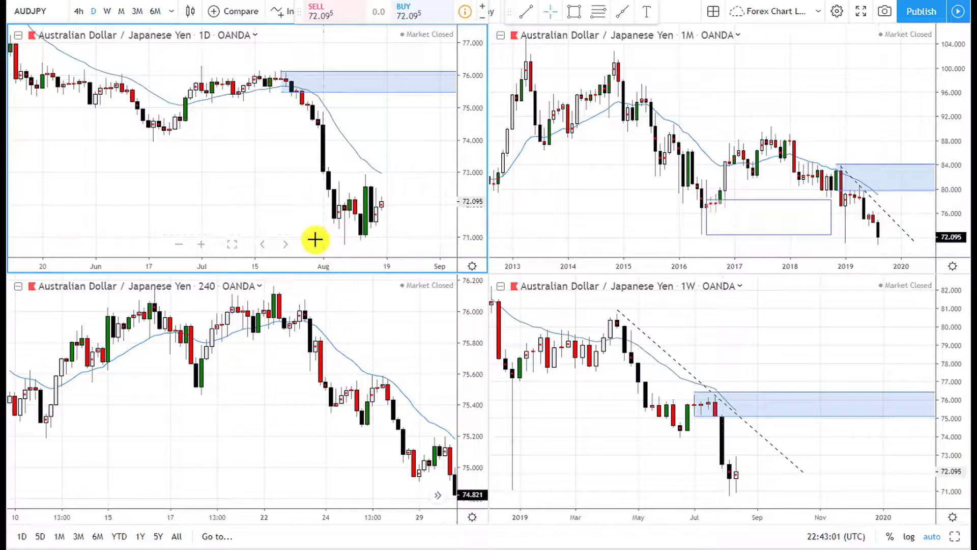
Step: Enlarge the daily candles and pan the 240 chart to its latest August bars near the 71 zone
scroll(351, 391, down, 2)
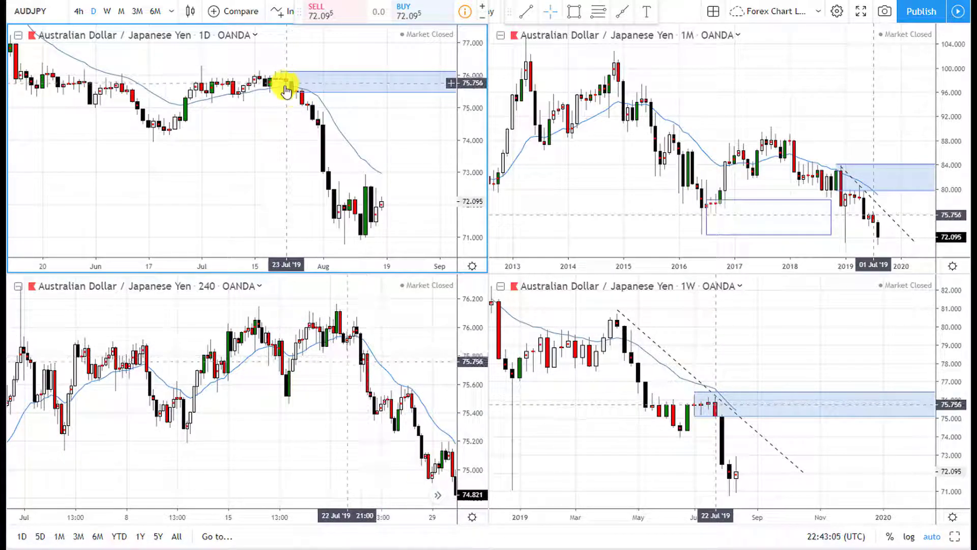
scroll(360, 377, up, 3)
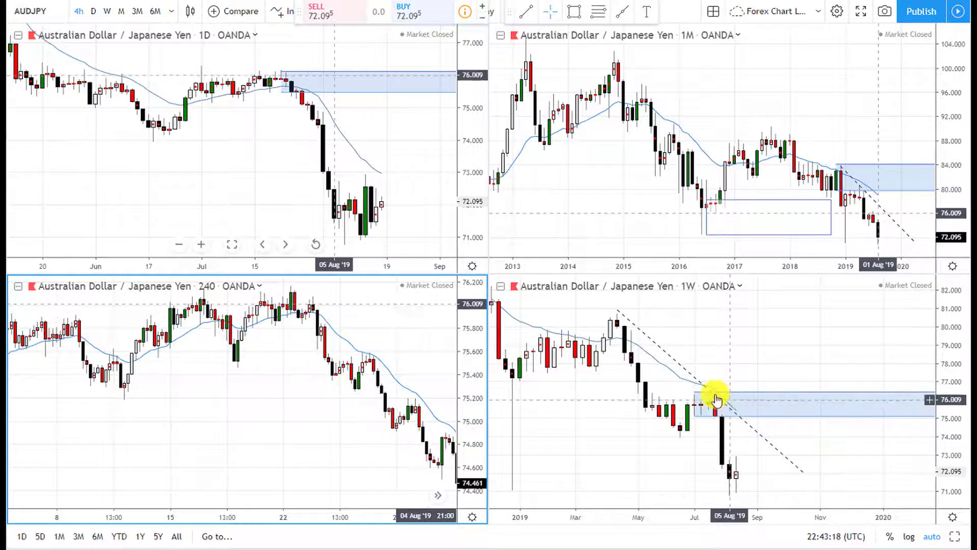
scroll(379, 183, up, 2)
drag(414, 356, 99, 420)
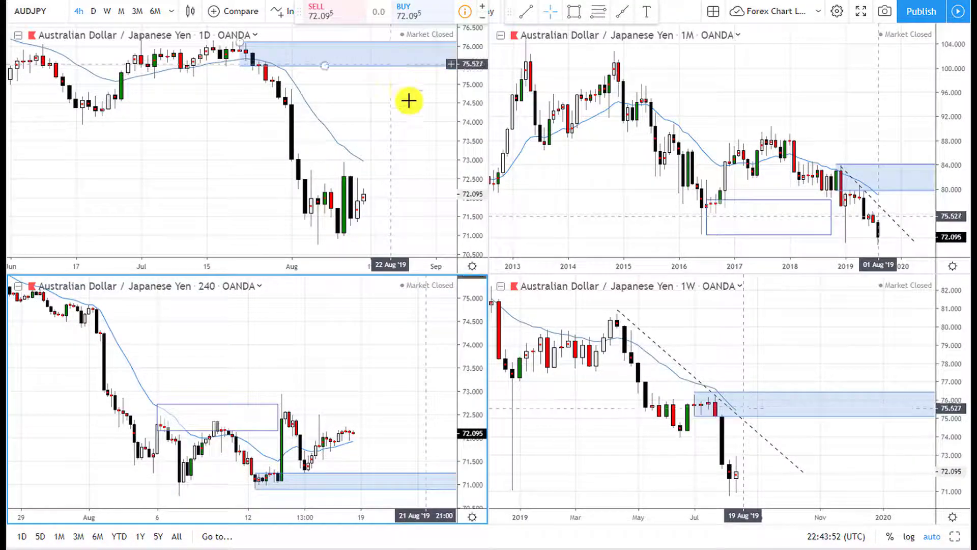
Step: Shift the daily chart's latest August candles left, leaving empty space to their right
drag(361, 232, 322, 232)
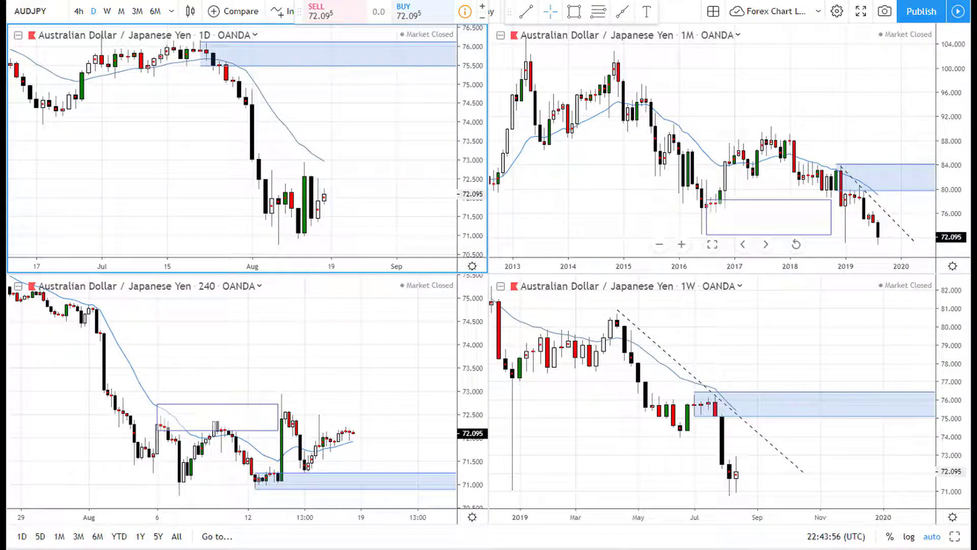